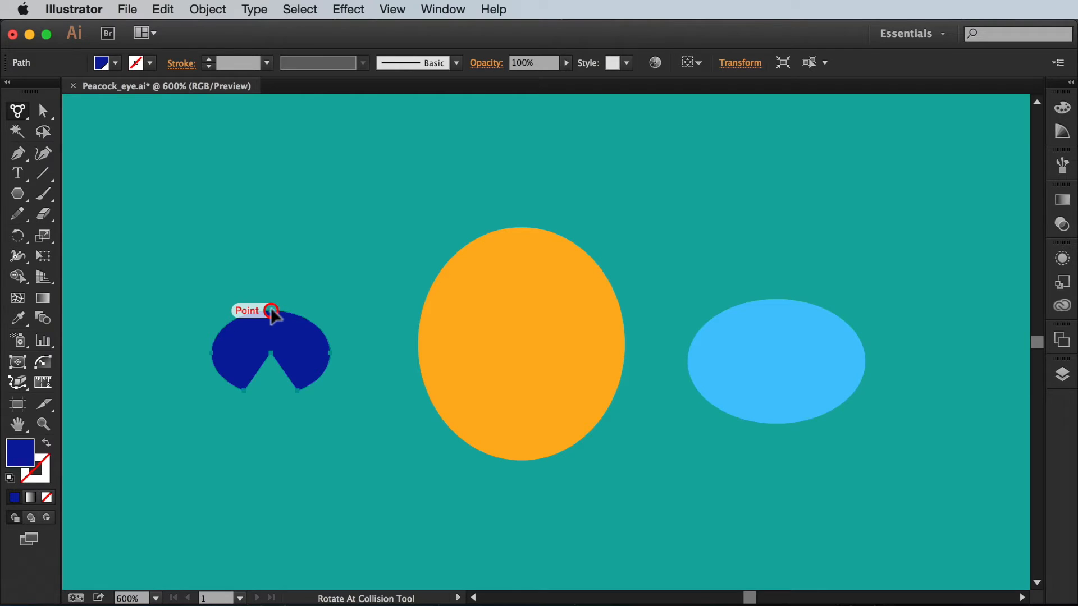
Use Rotate At Collision to move the dark-blue notched shape and the light-blue ellipse against the edge of the orange ellipse.
mouse_move(272, 311)
left_mouse_down()
mouse_move(401, 326)
mouse_move(414, 352)
left_mouse_up()
left_click(415, 352)
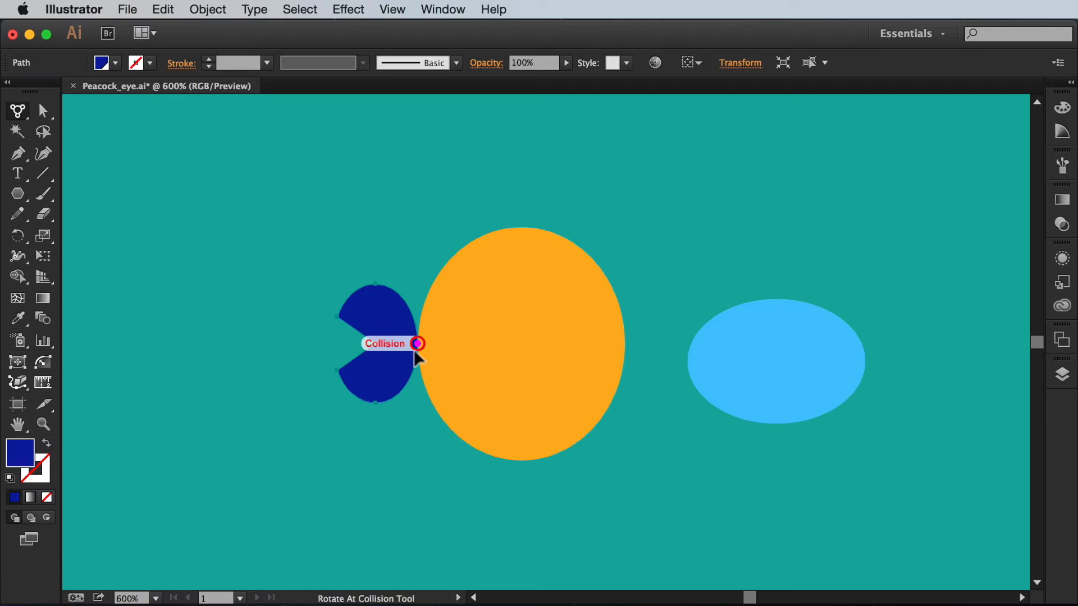
left_click_drag(417, 345, 466, 242)
left_click_drag(592, 256, 607, 299)
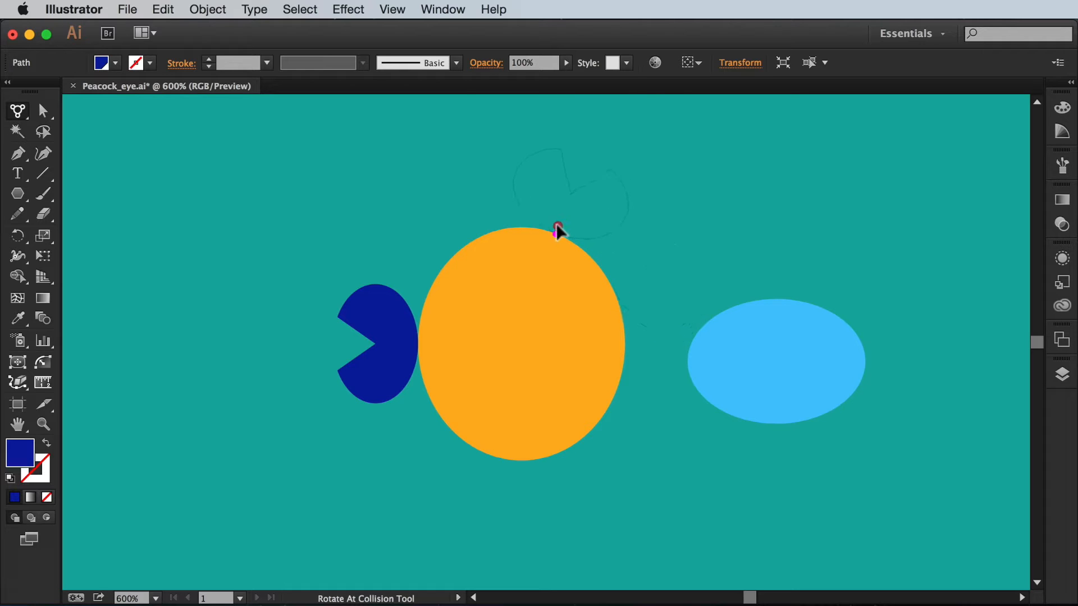
left_click_drag(518, 217, 592, 271)
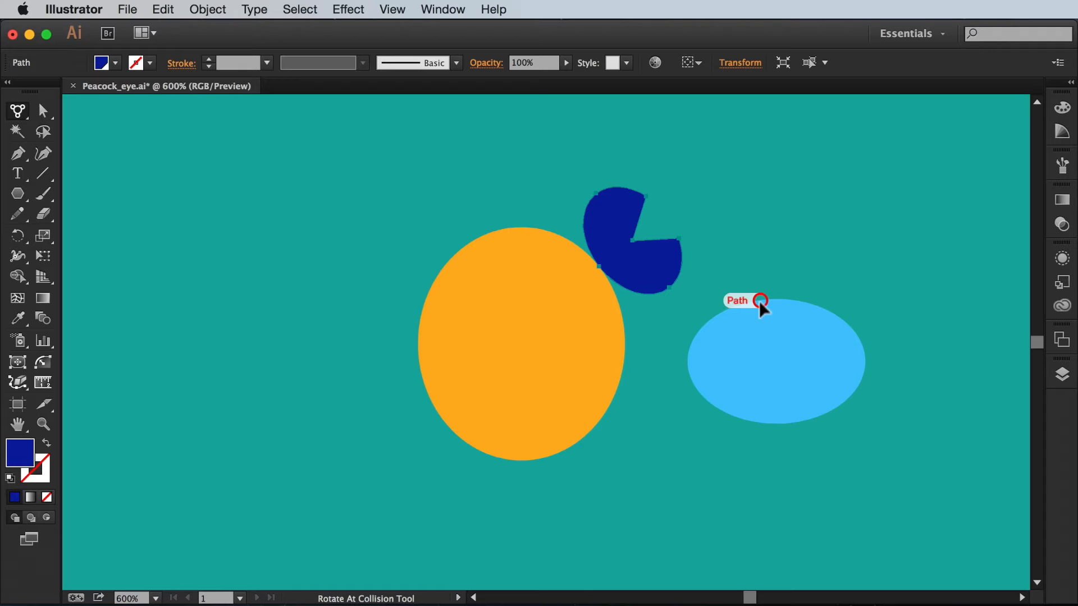
left_click_drag(759, 301, 436, 276)
left_click_drag(677, 236, 607, 283)
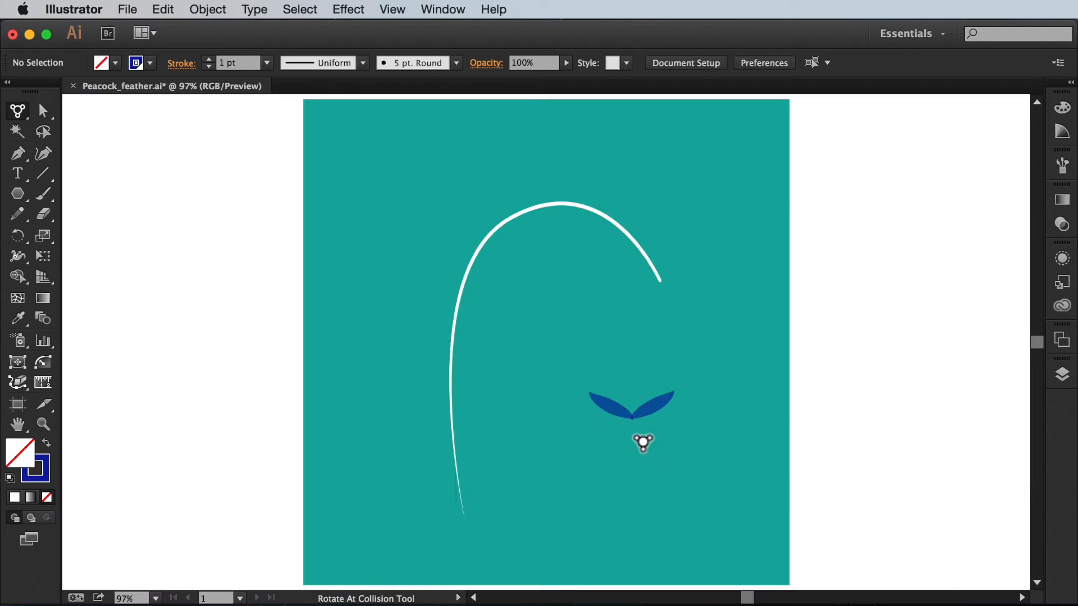
Attach the blue leaf pair to the white curved stem with Rotate At Collision and slide it along to near the upper tip.
left_click_drag(623, 413, 525, 443)
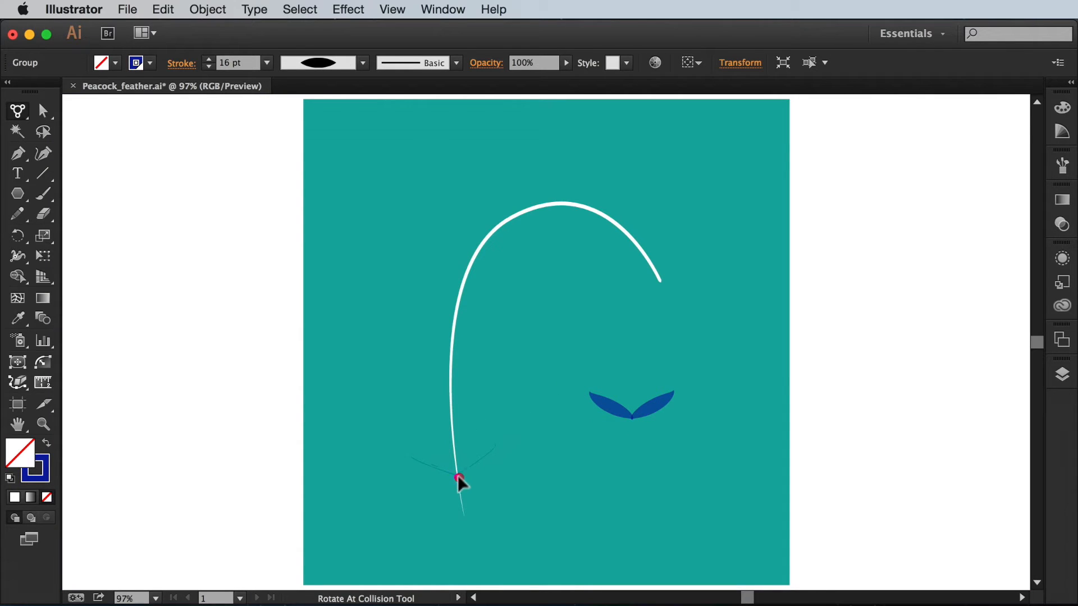
left_click_drag(457, 475, 457, 475)
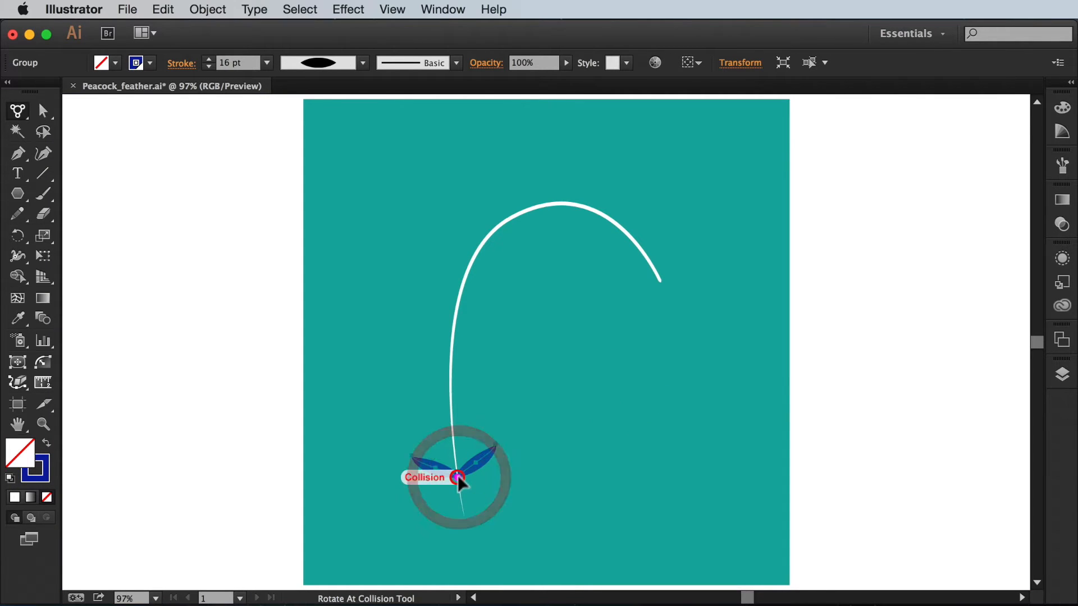
left_click_drag(452, 396, 452, 397)
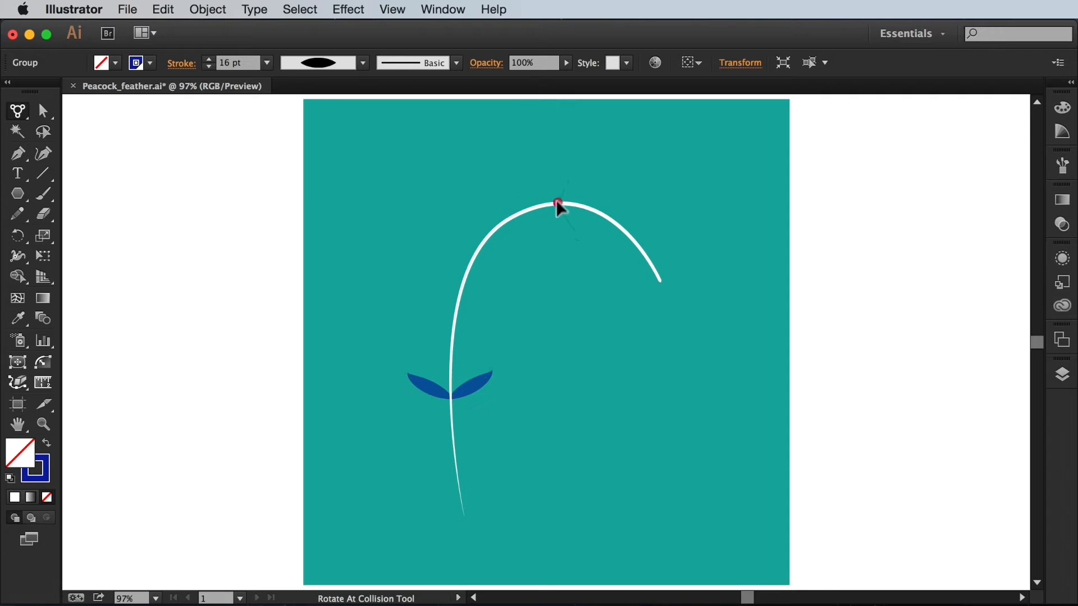
left_click(652, 258)
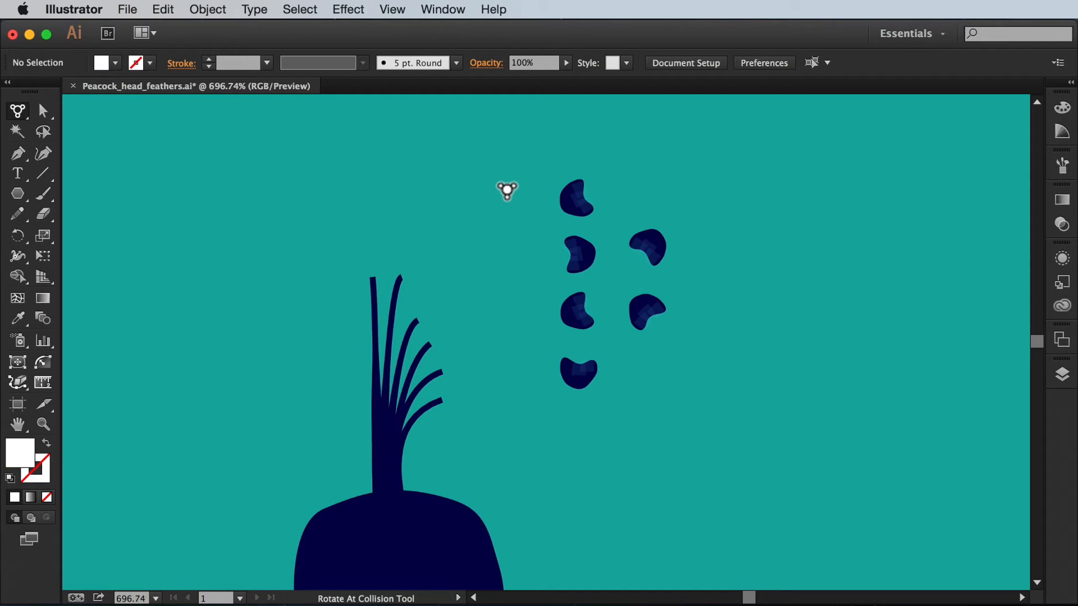
Snap two of the loose dark-blue feather tips onto the ends of the first two head-feather stems.
left_click_drag(561, 203, 369, 274)
left_click_drag(593, 269, 402, 275)
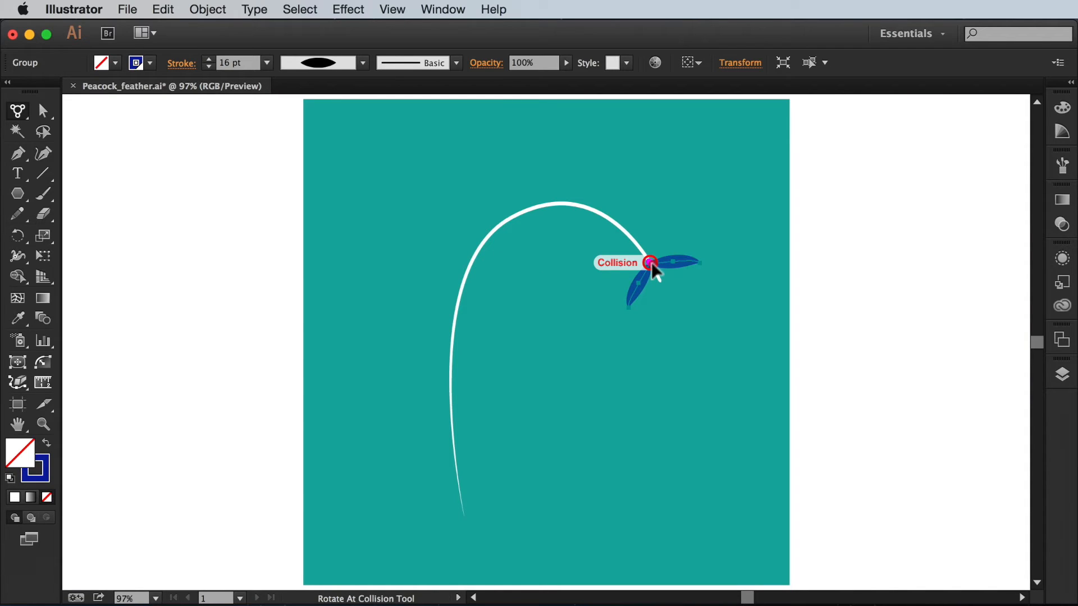
Slide the leaf pair back along the white stem, a short distance from its tip, trying the alternate orientation while positioning it.
left_click_drag(655, 271, 654, 271)
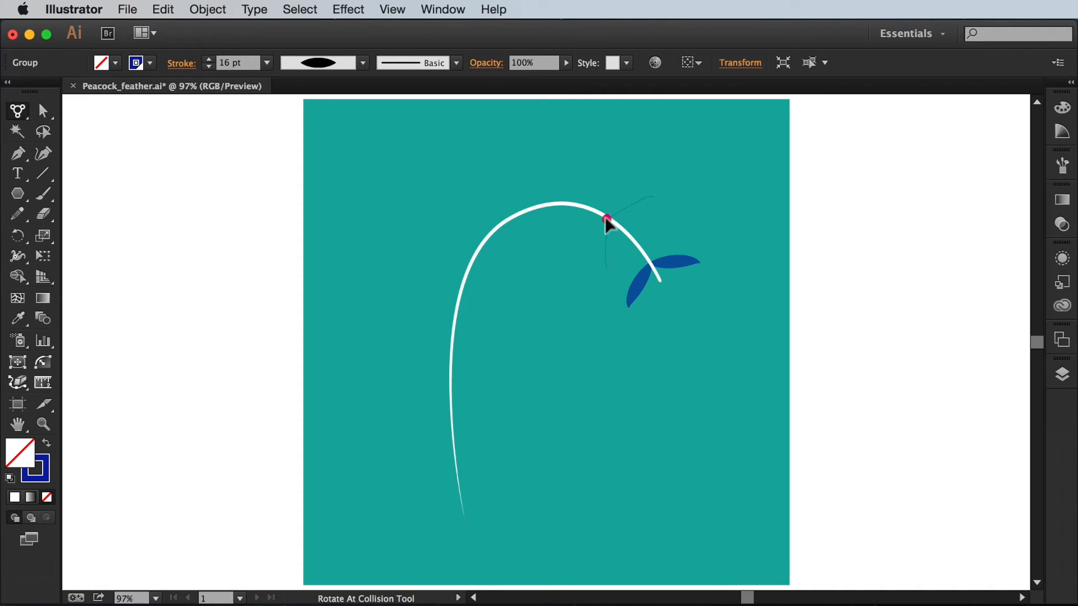
key("space")
left_click(624, 235)
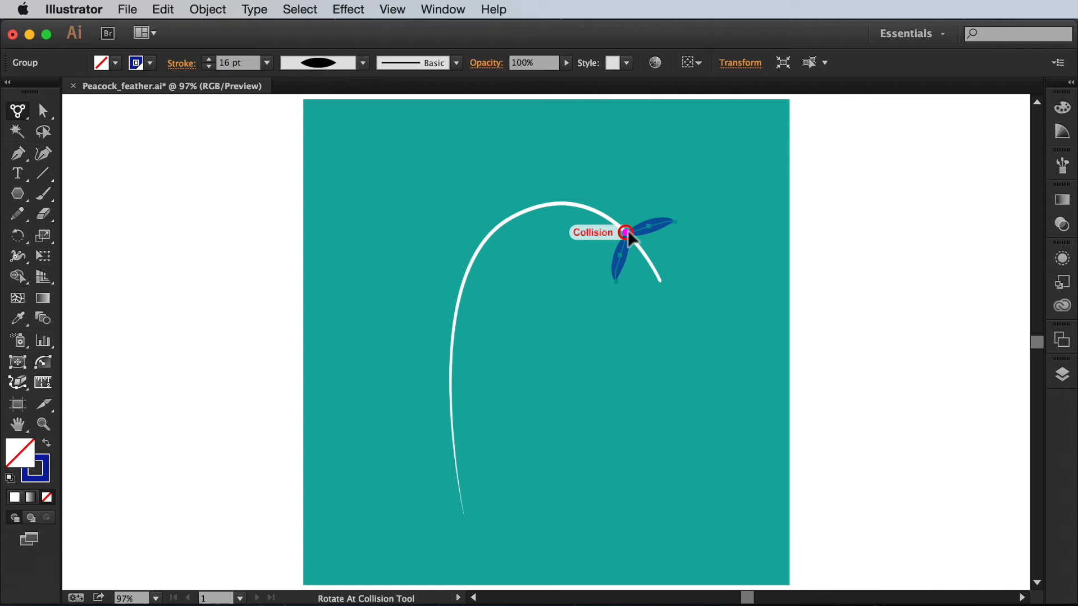
Duplicate the leaf pair along the white stem, one copy nearer the tip and another in alternate orientation nearer the arch's top.
key("alt")
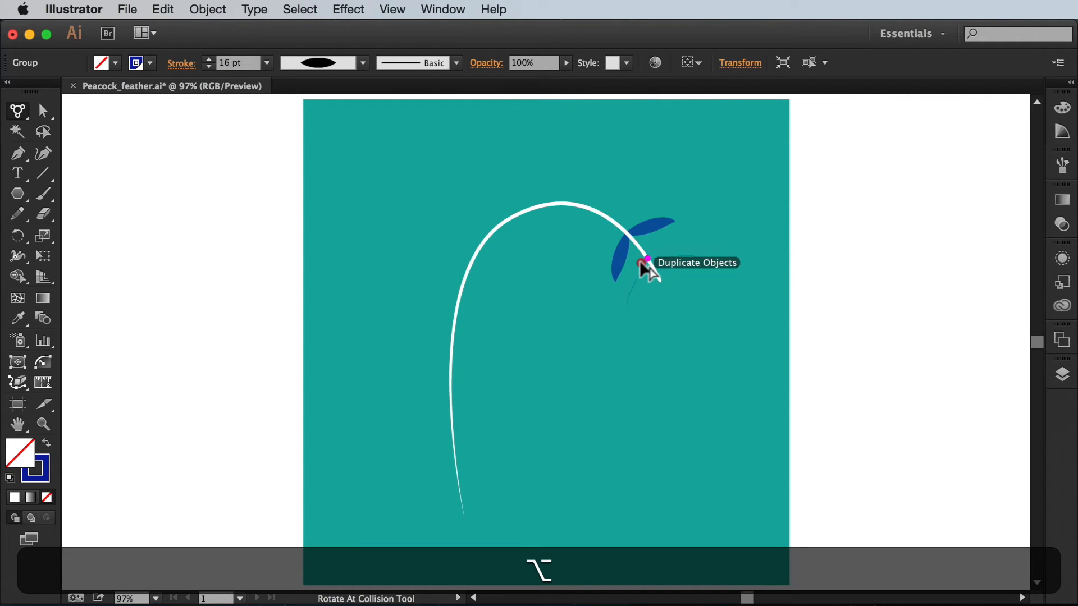
left_click(643, 259, "alt")
key("super+z")
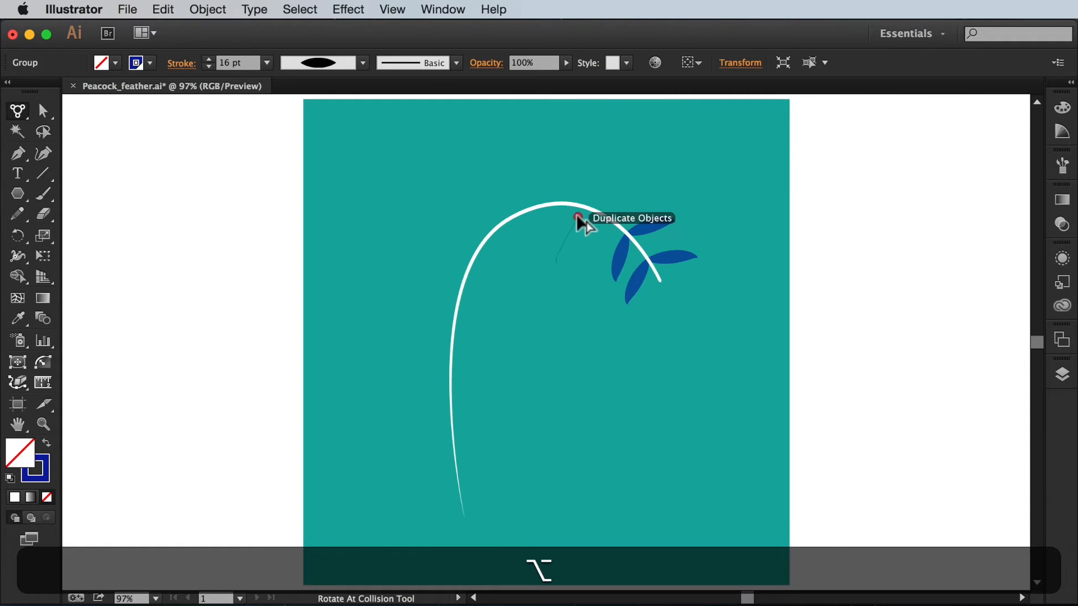
key("alt+space")
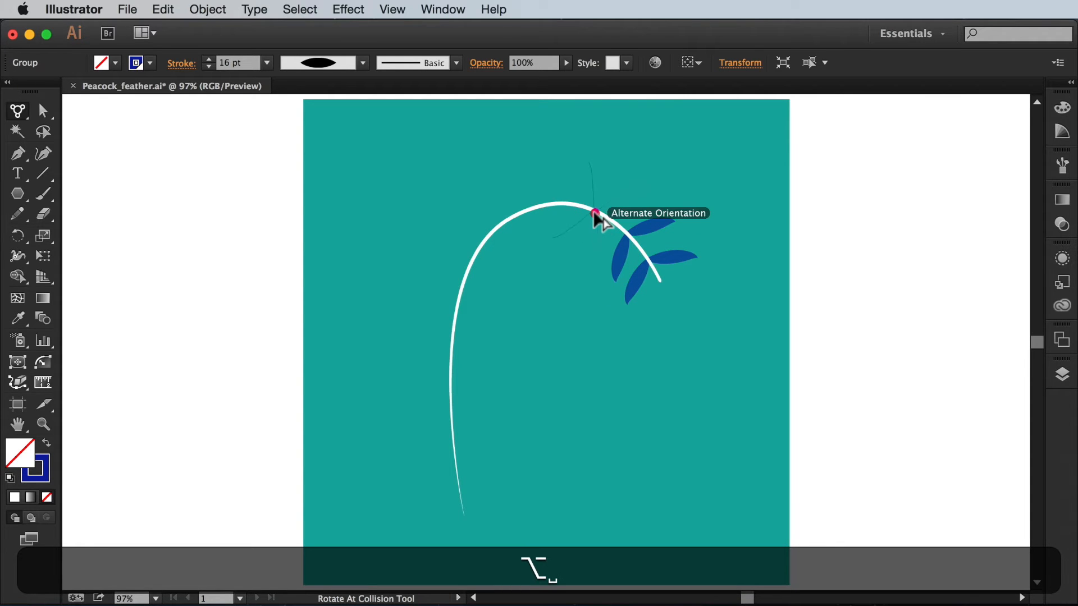
left_click(594, 211, "alt")
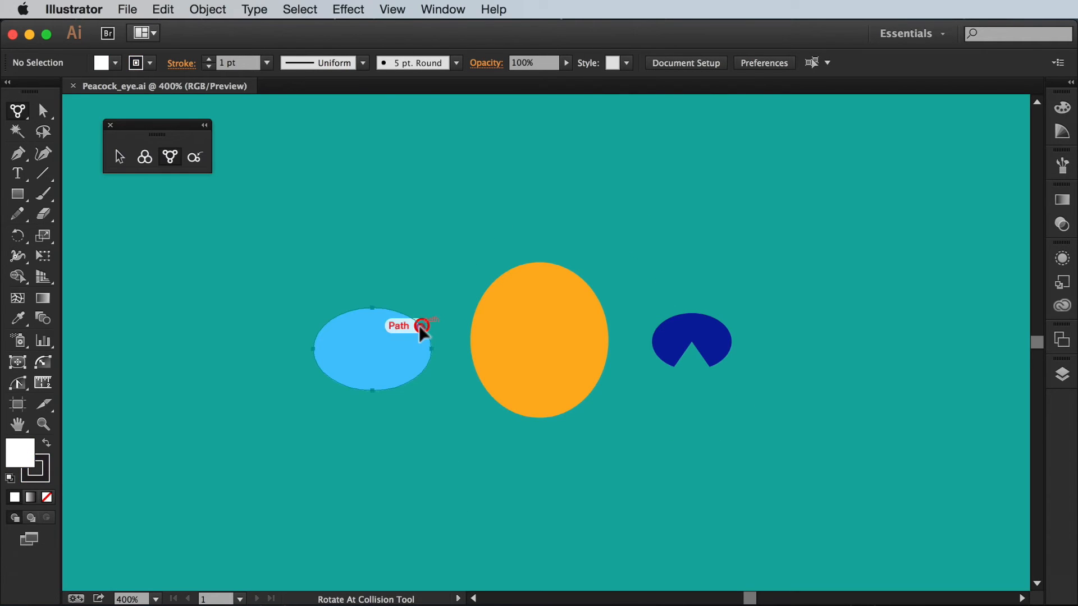
Move the light-blue ellipse with constrained movement against the orange ellipse's lower edge, and snap the dark-blue notched shape to its right edge.
left_click_drag(419, 325, 510, 400)
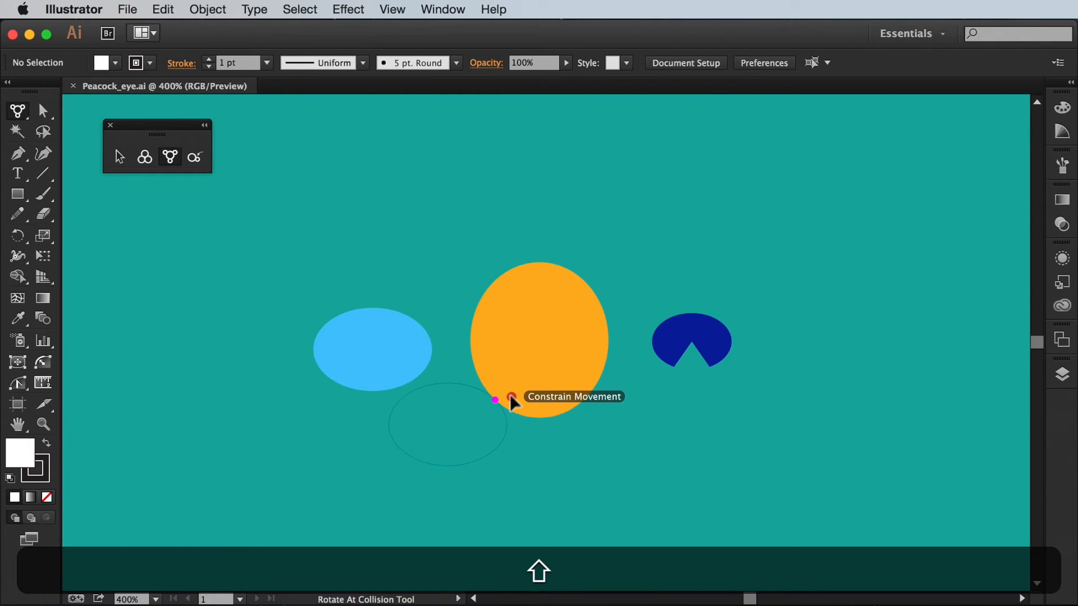
left_click_drag(511, 398, 511, 399)
left_click_drag(651, 342, 610, 340)
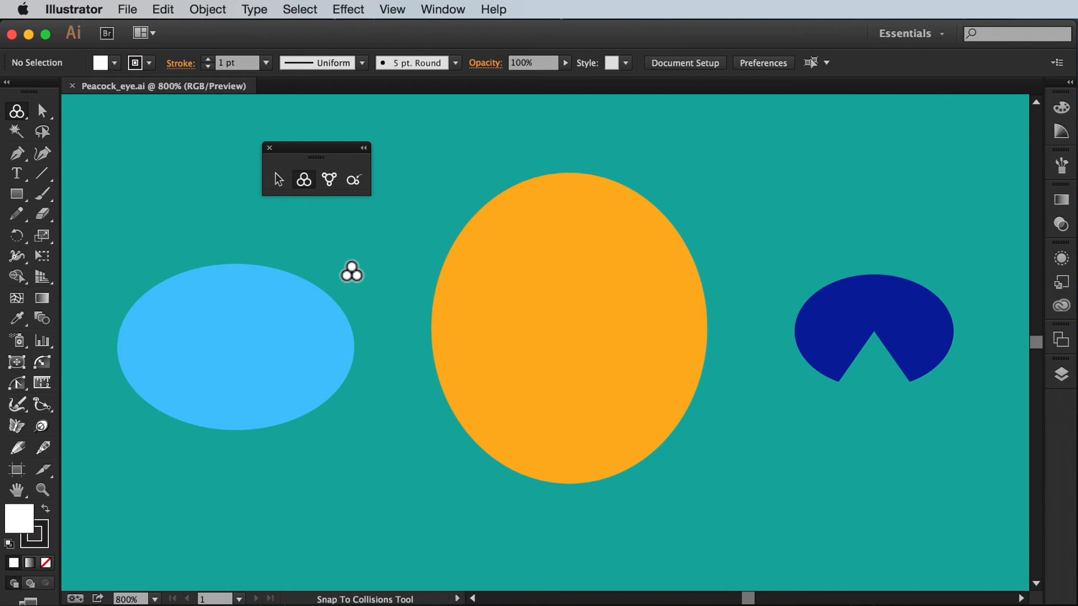
Open the ColliderScribe preferences to review the snap and collision options, and close them without changes.
double_click(304, 180)
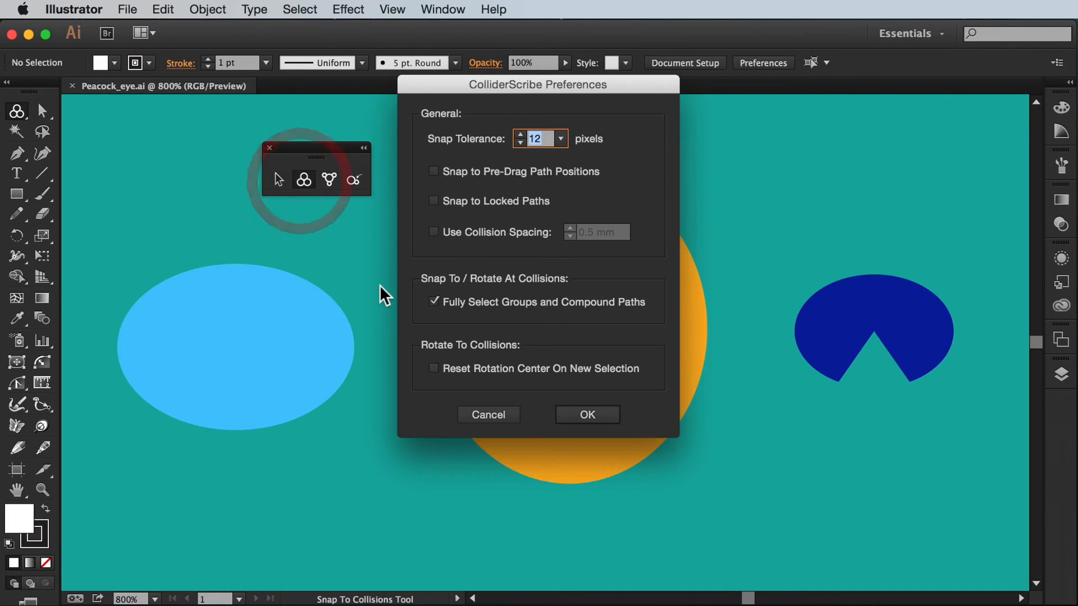
left_click(584, 416)
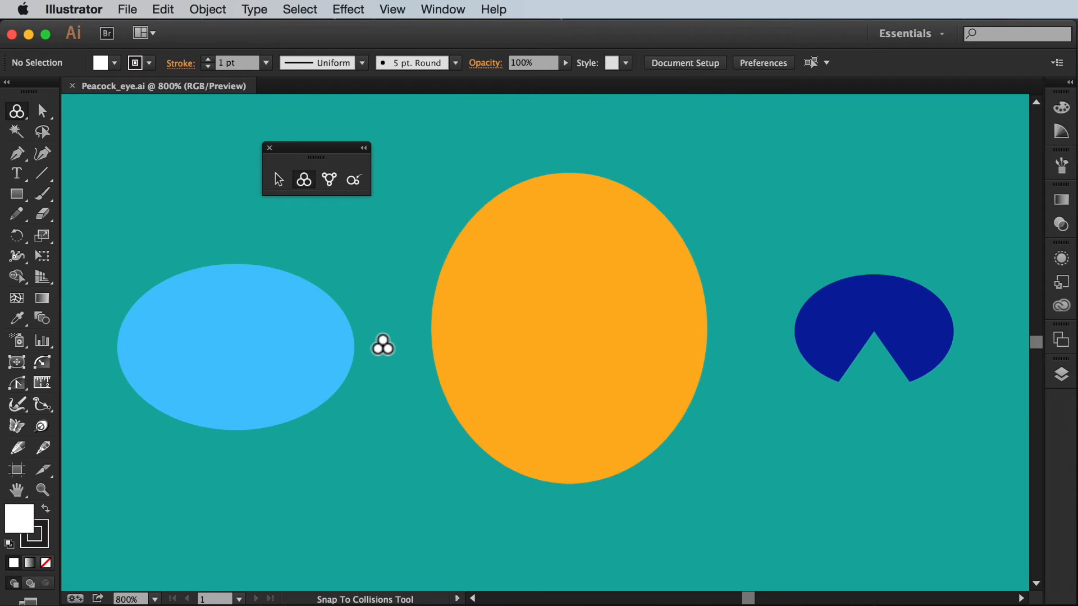
key("Return")
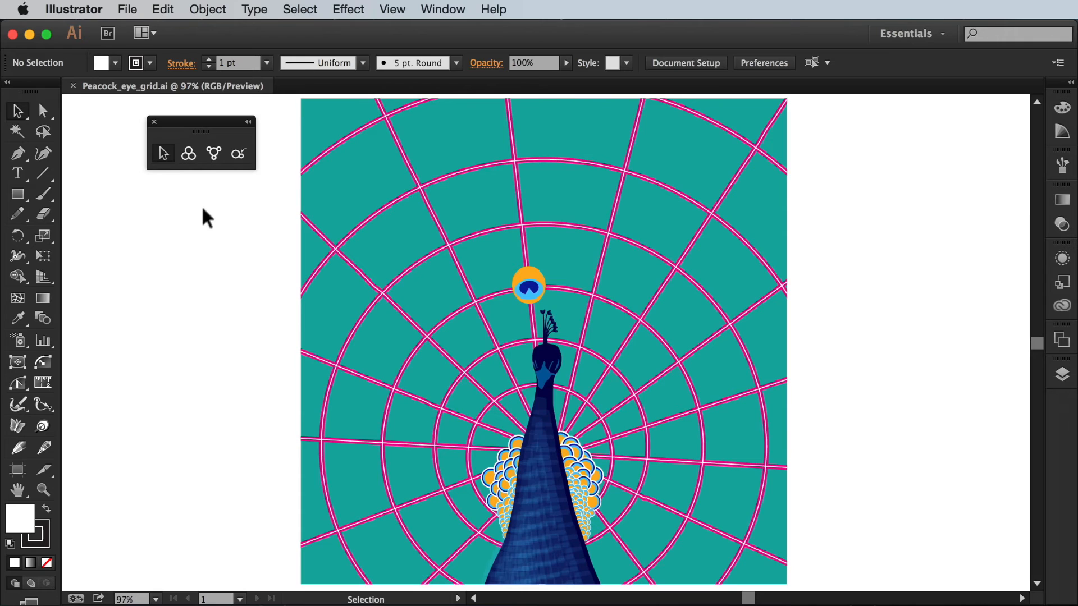
Enable Snap to Locked Paths and Fully Select Groups and Compound Paths in the ColliderScribe preferences.
double_click(189, 153)
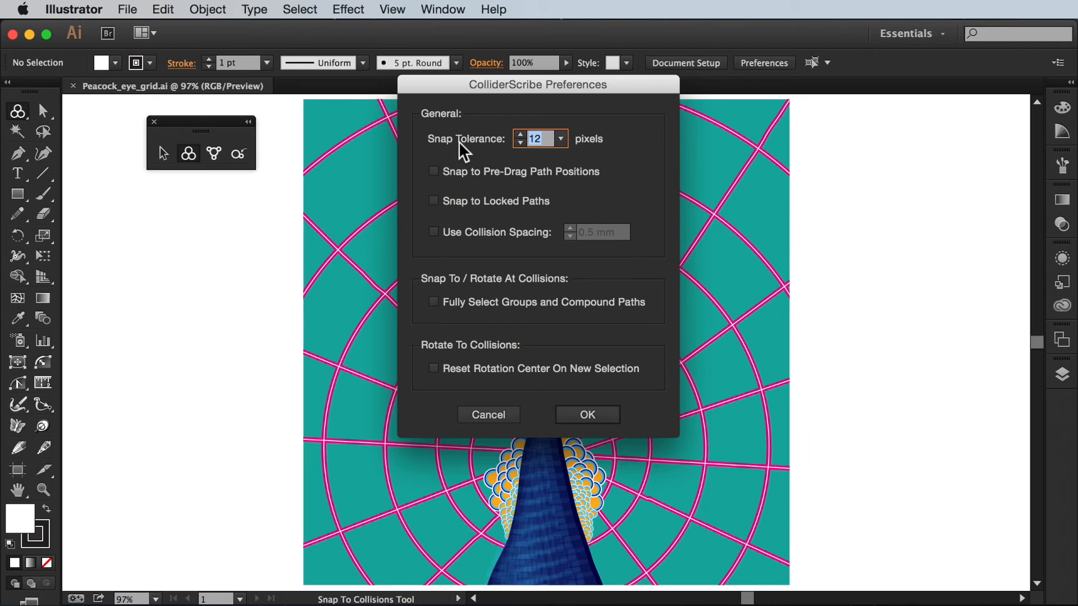
left_click(435, 200)
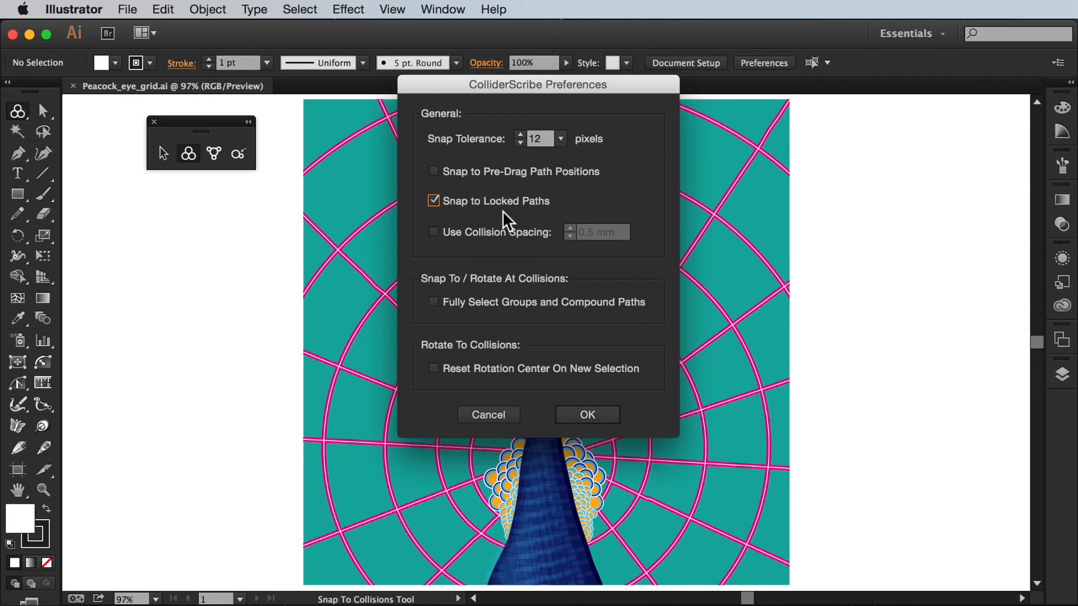
left_click(433, 301)
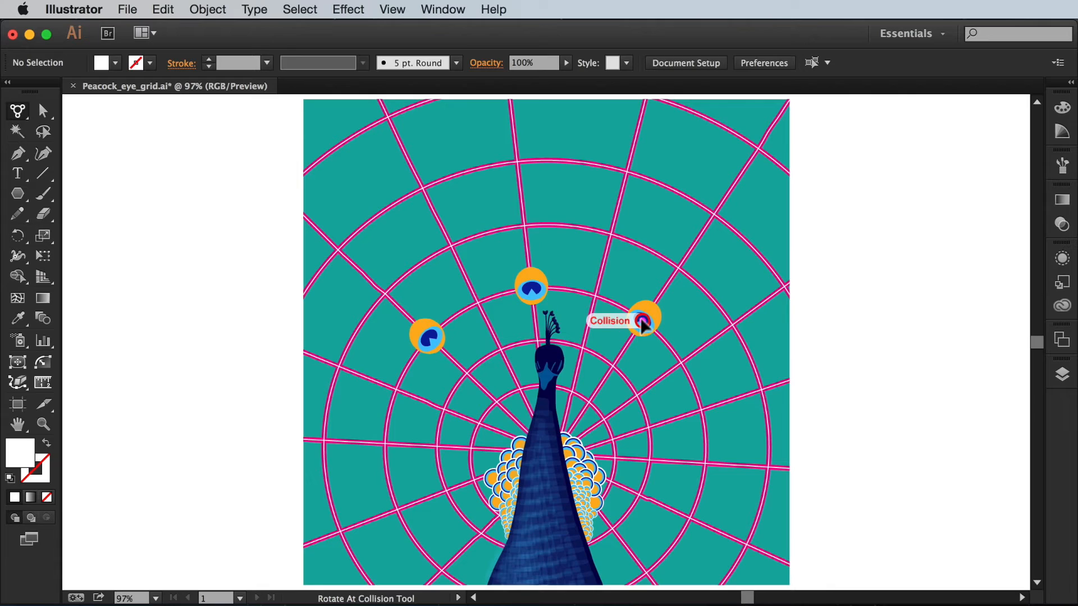
Duplicate the peacock eye onto the next grid intersections down the right side of the ring with Rotate At Collision.
left_click_drag(645, 317, 703, 408)
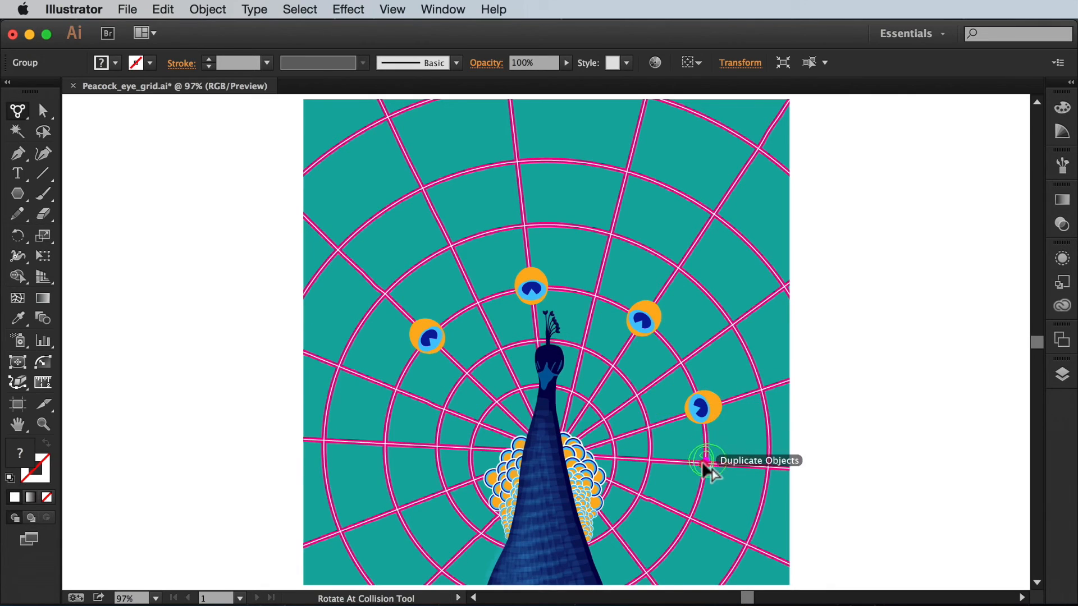
left_click_drag(691, 517, 692, 520)
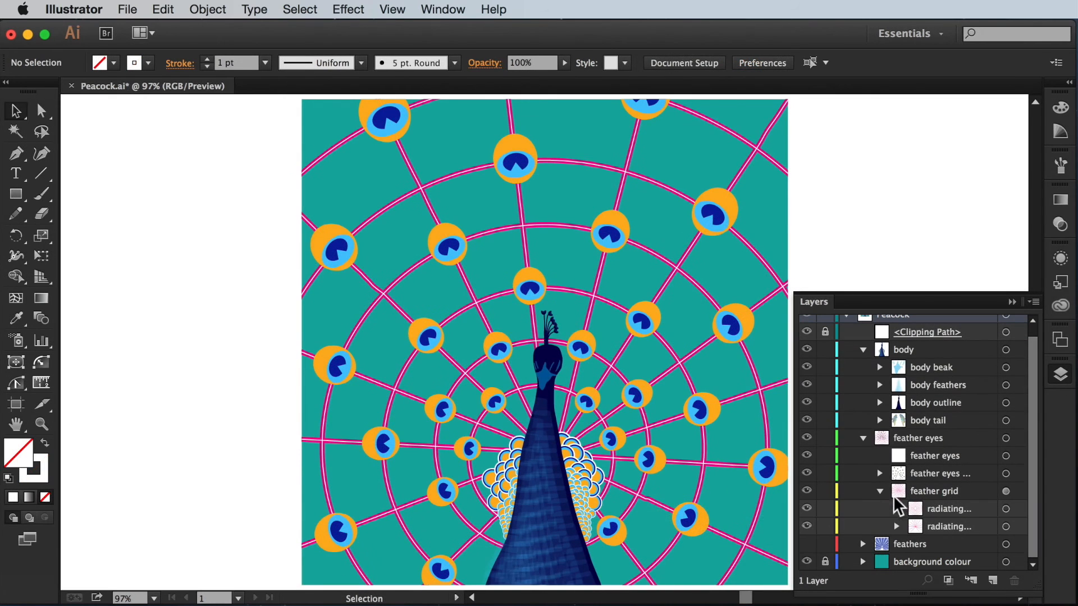
Show the feathers layer, hide the feather grid layer, and collapse the layer list to reveal the whole peacock artwork.
left_click(806, 544)
left_click(806, 491)
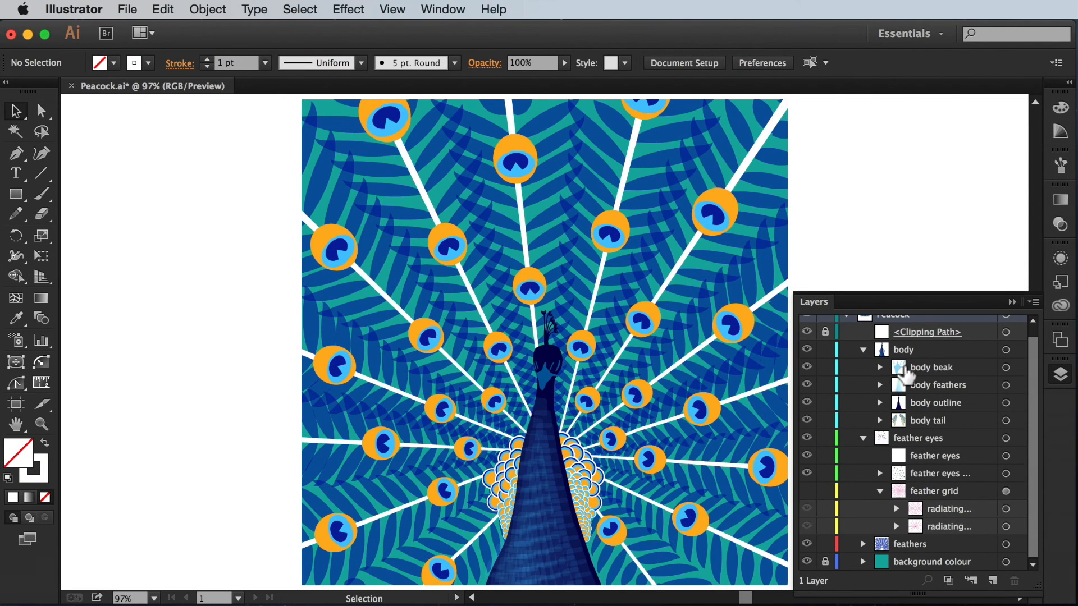
left_click(1012, 302)
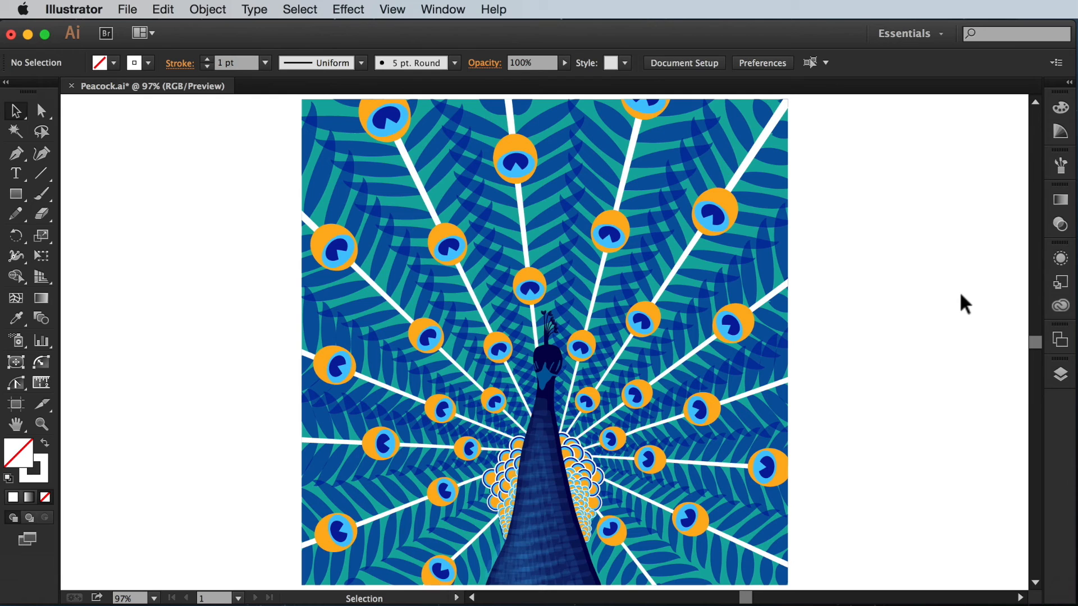